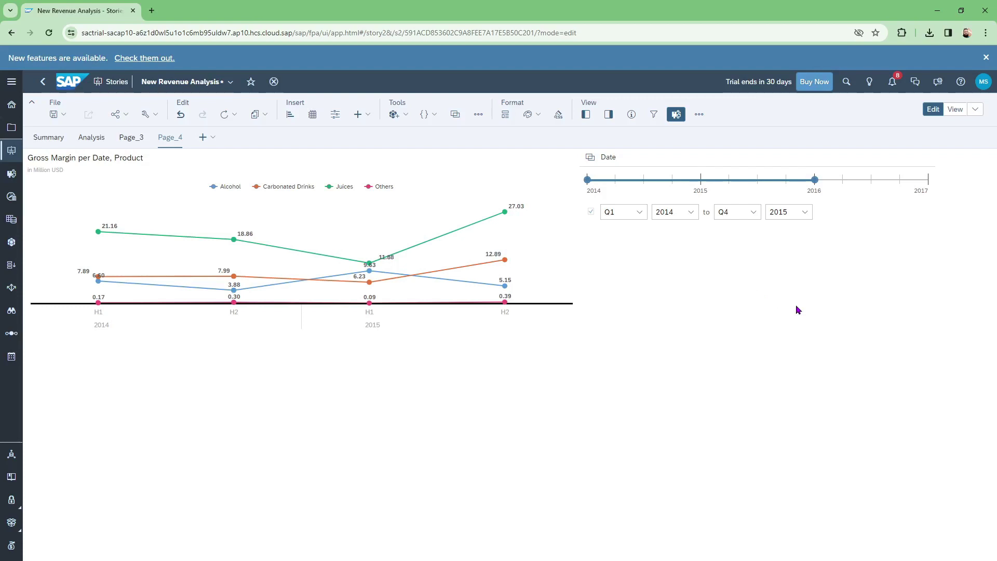
# Insert a new input control based on the model's Product dimension
pyautogui.click(335, 116)
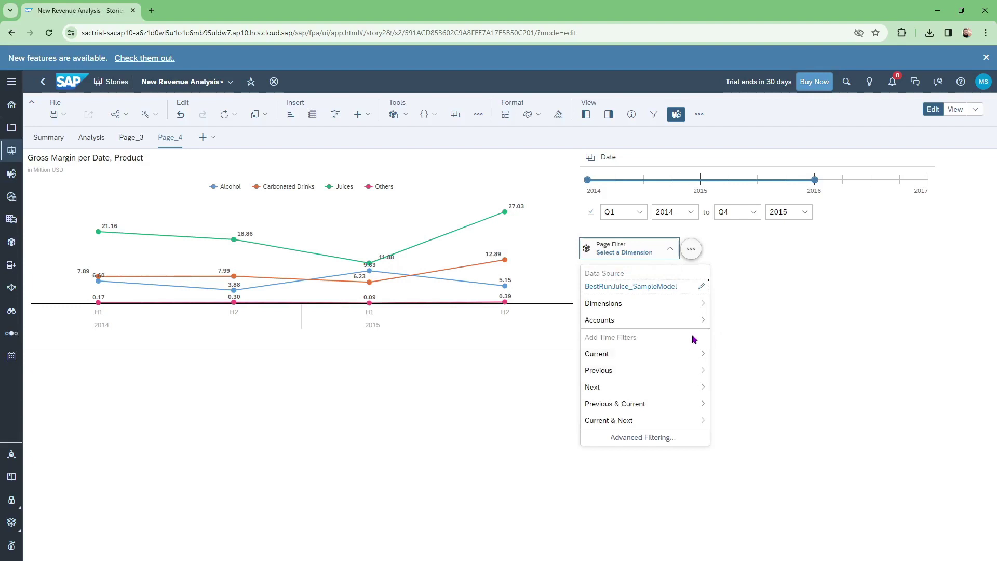
pyautogui.click(684, 310)
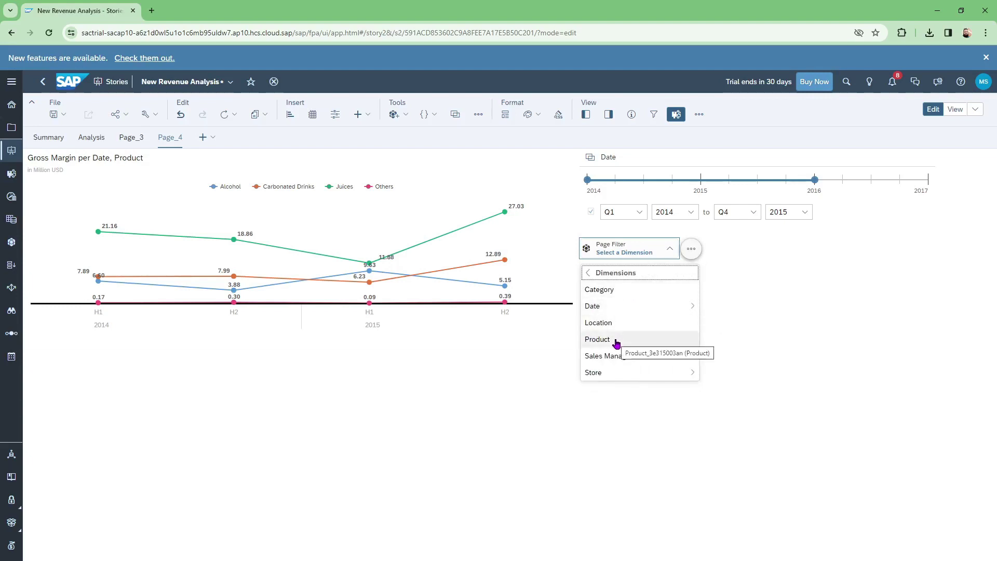
pyautogui.click(615, 341)
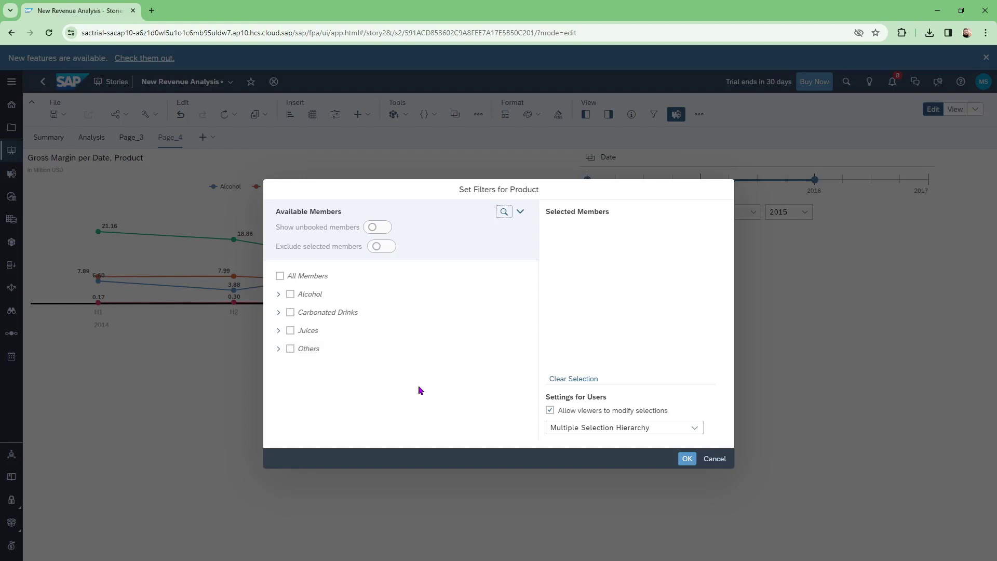
# Select All Members for the Product filter and confirm it
pyautogui.click(279, 276)
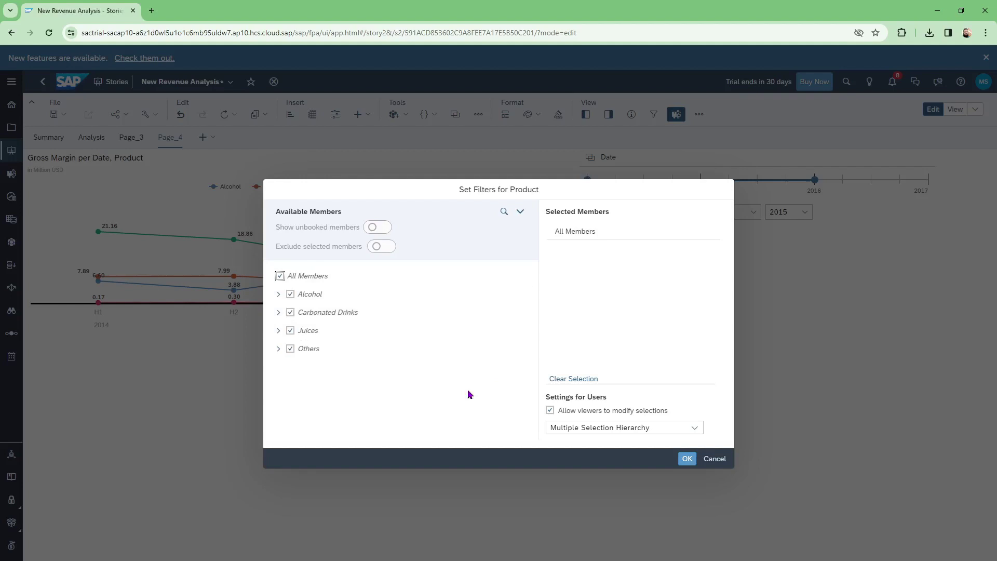
pyautogui.click(686, 458)
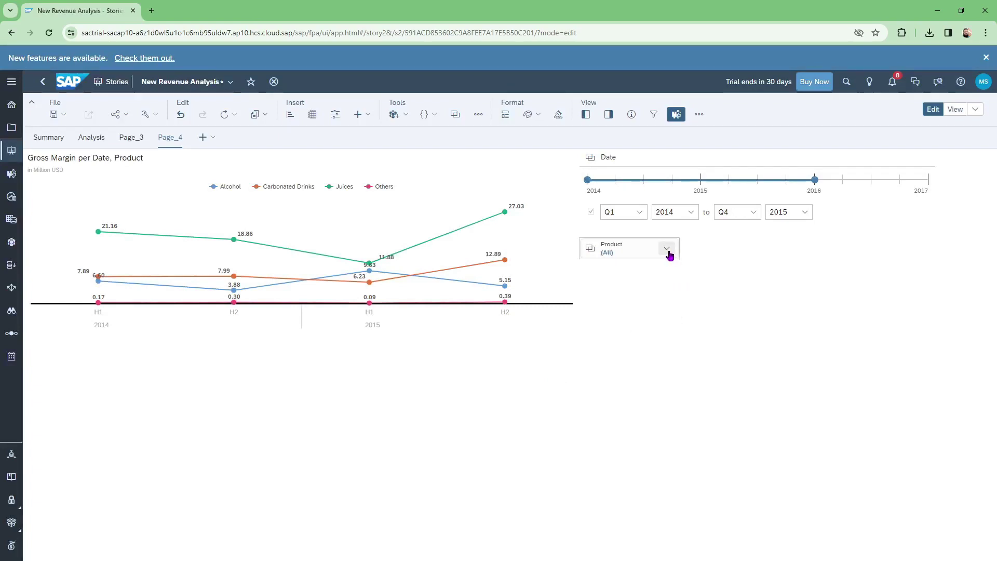
# Resize the Product control to a medium height showing its product checkboxes
pyautogui.click(667, 247)
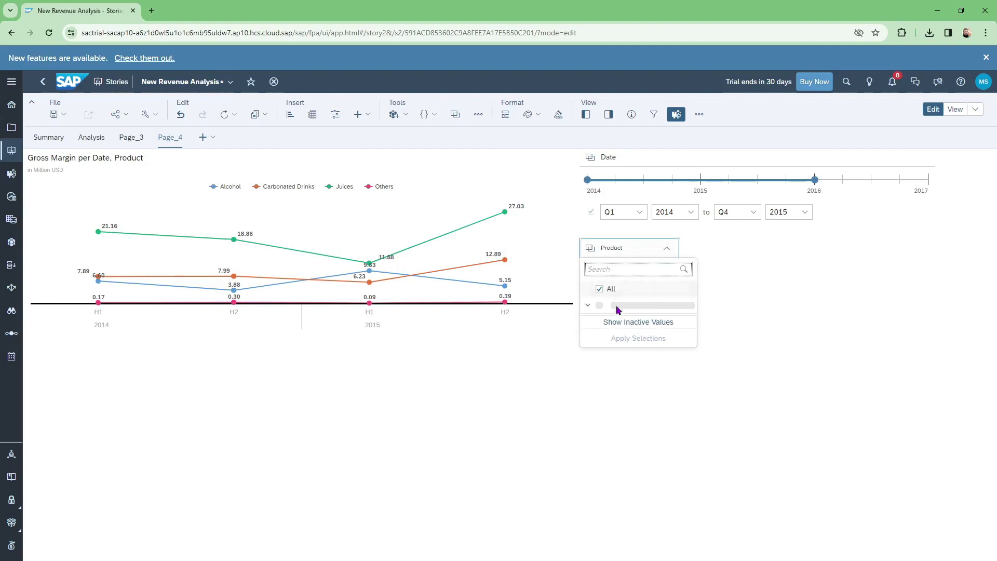
pyautogui.click(746, 282)
pyautogui.click(675, 257)
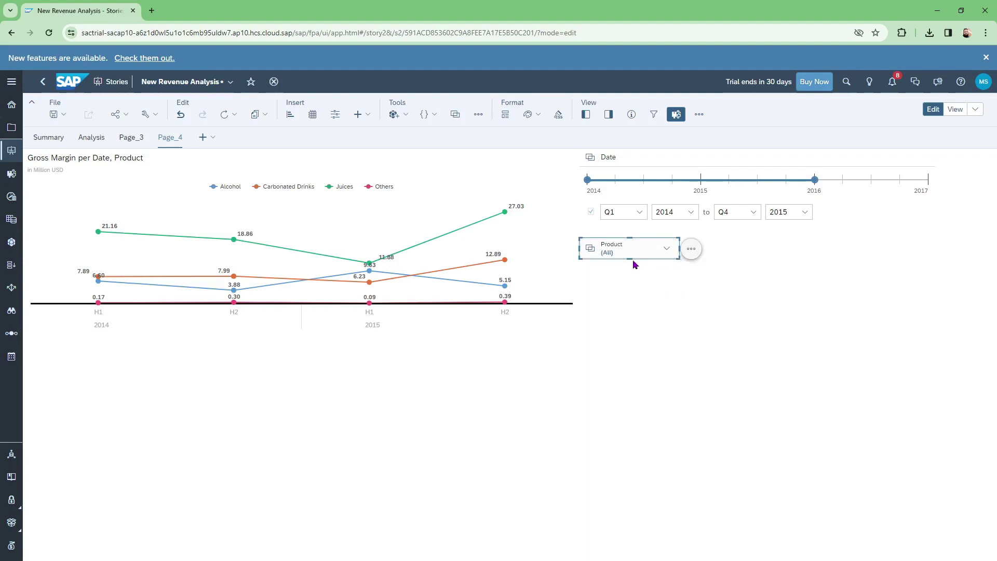
pyautogui.moveTo(629, 259); pyautogui.dragTo(621, 465)
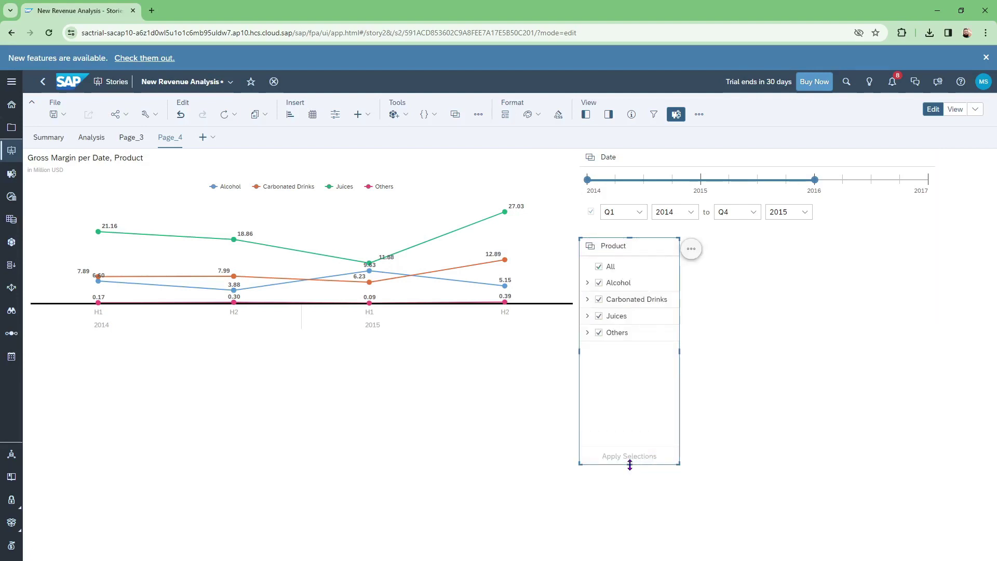
pyautogui.moveTo(630, 463)
pyautogui.mouseDown()
pyautogui.moveTo(644, 350)
pyautogui.moveTo(642, 362)
pyautogui.mouseUp()
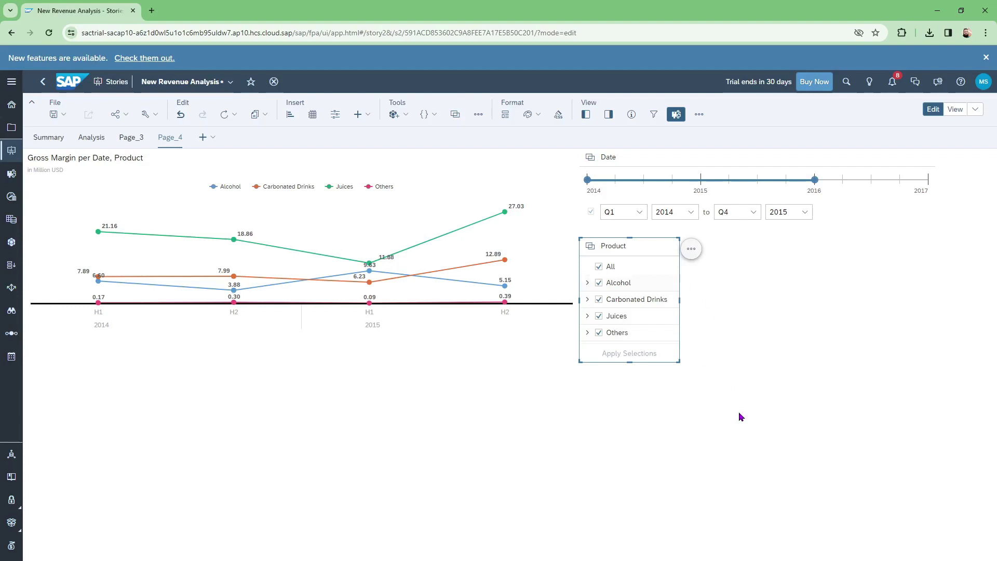
pyautogui.moveTo(628, 296)
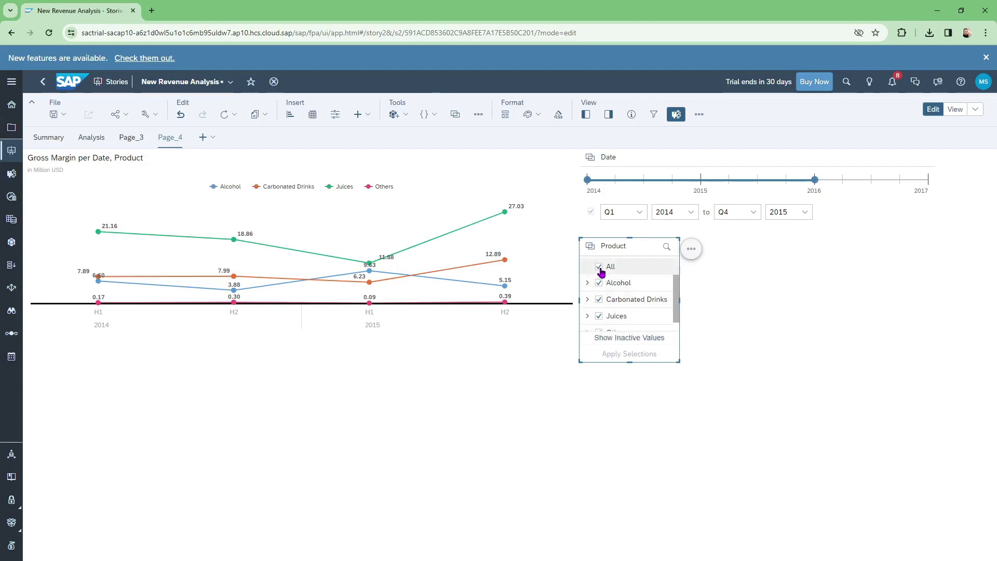
# Clear All, check Alcohol and Juices, and apply the selection to the chart
pyautogui.click(599, 267)
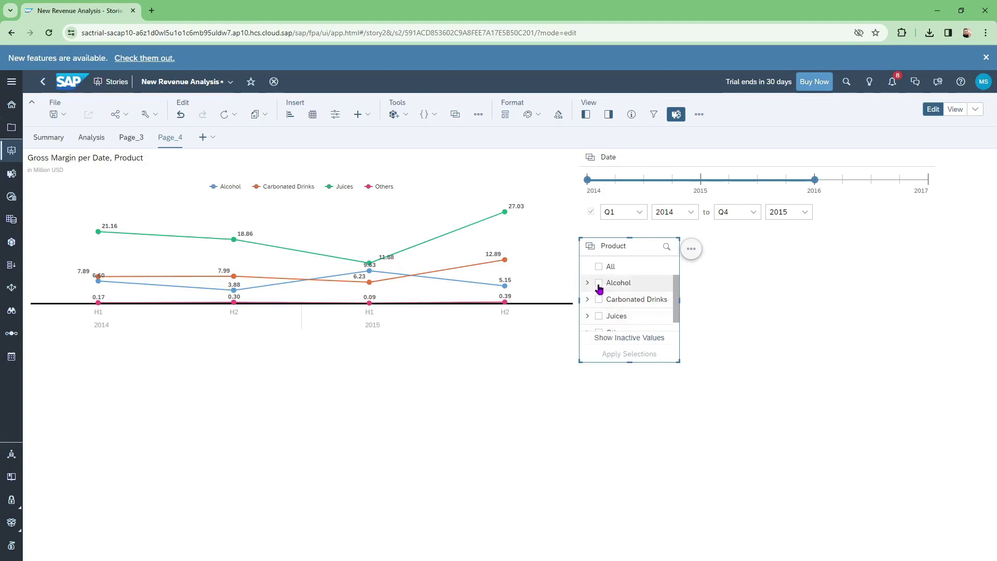
pyautogui.click(598, 338)
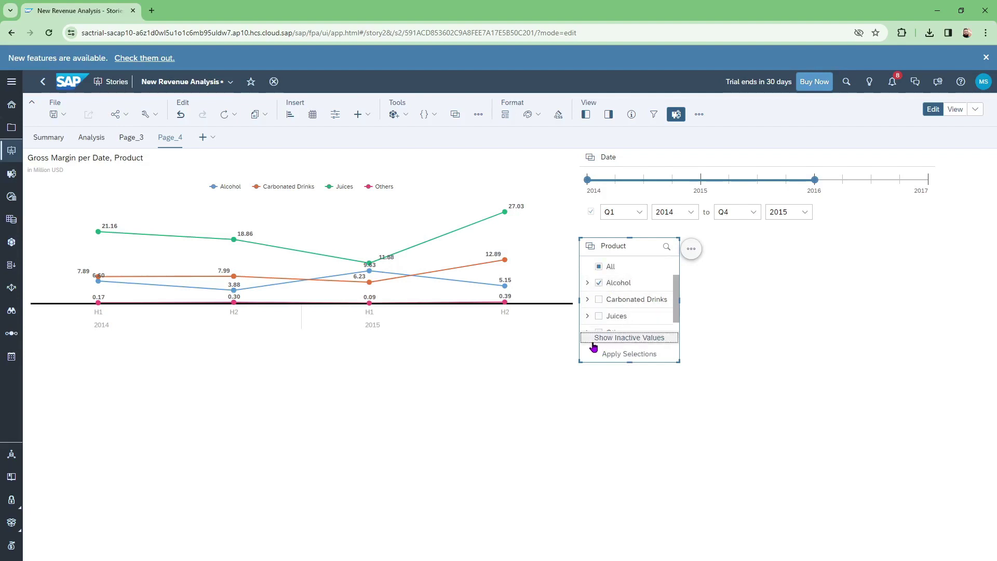
pyautogui.click(599, 317)
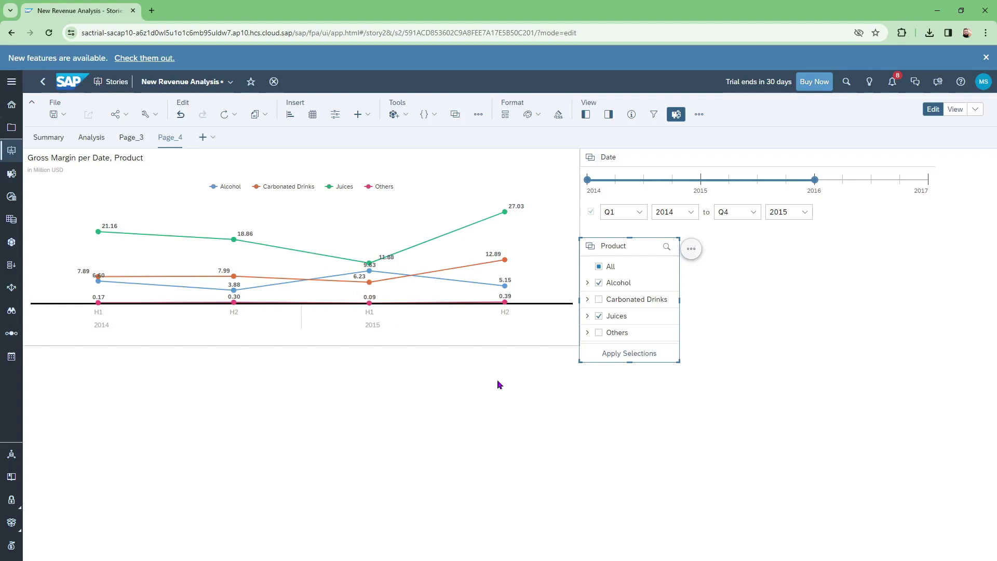
pyautogui.click(640, 358)
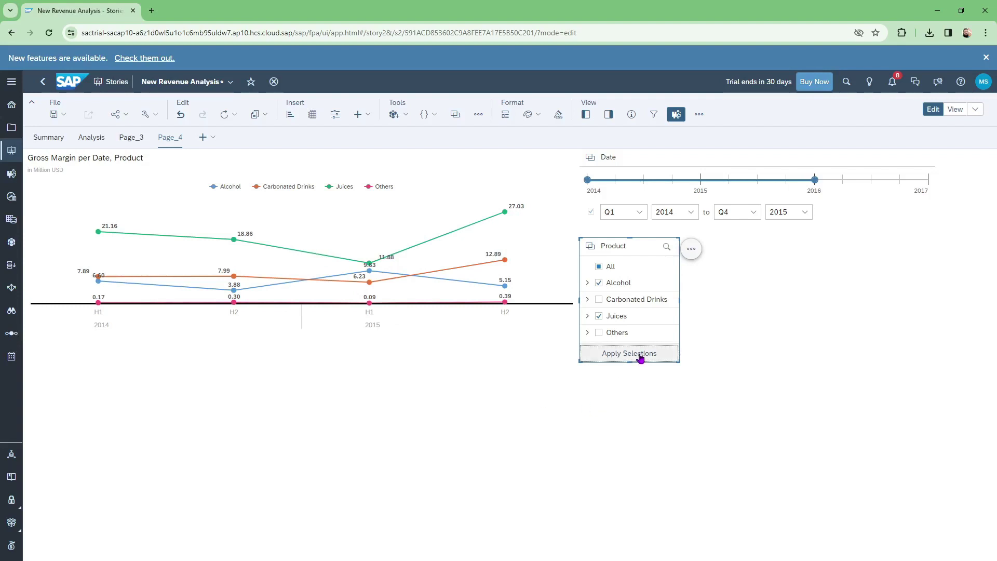
pyautogui.click(640, 357)
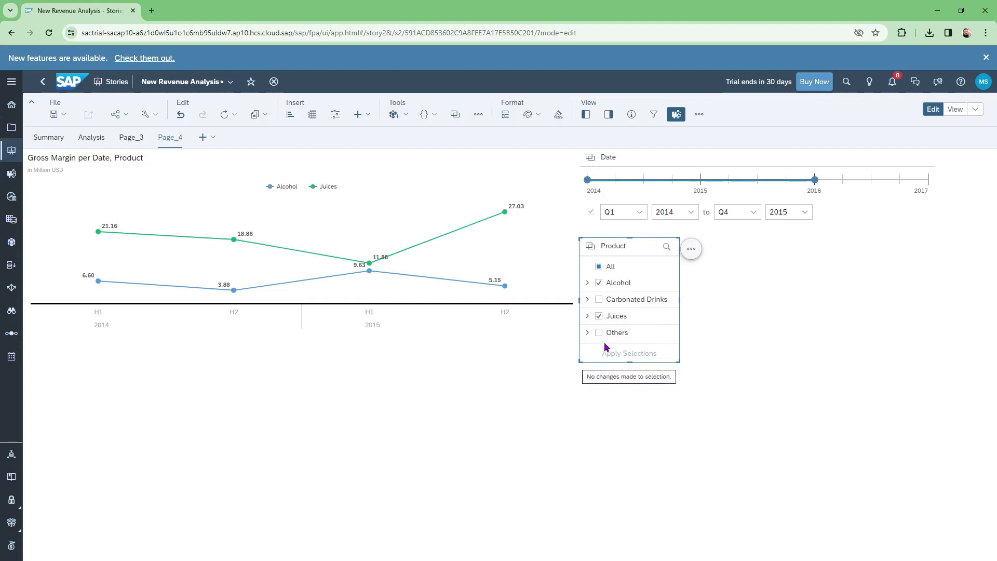
pyautogui.moveTo(690, 249)
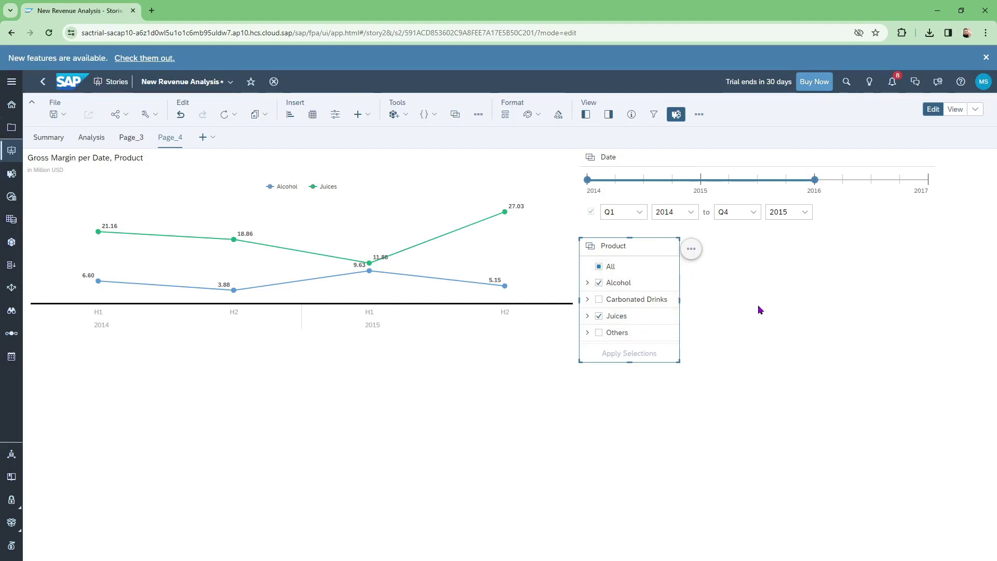
# Hide the Product control's Apply Selection button under Show/Hide
pyautogui.click(692, 250)
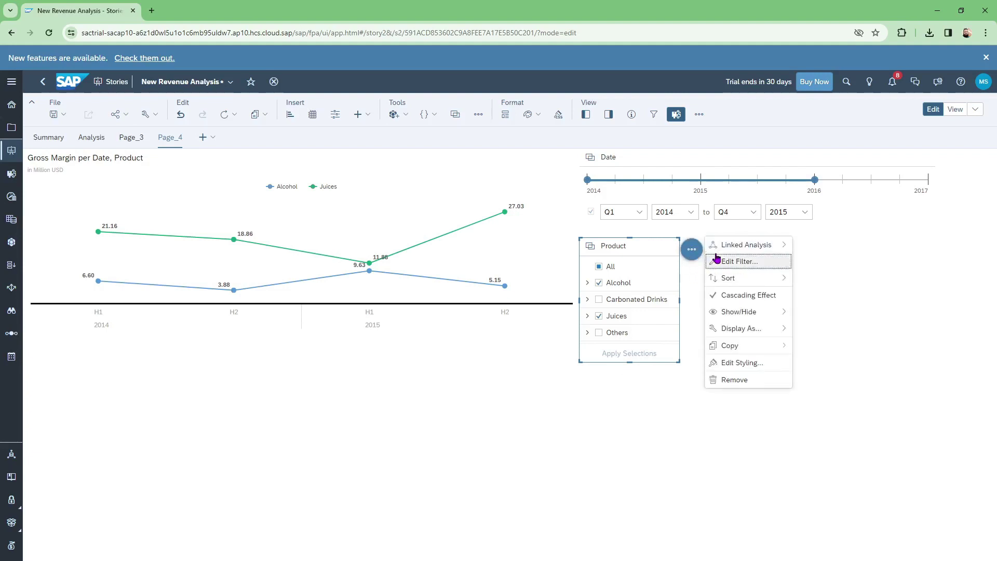
pyautogui.moveTo(738, 311)
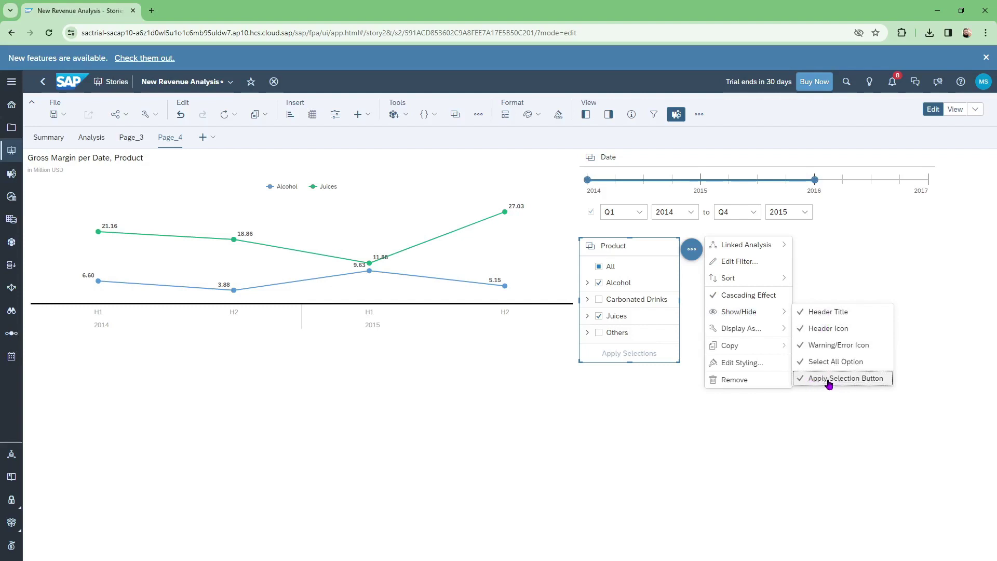
pyautogui.click(828, 379)
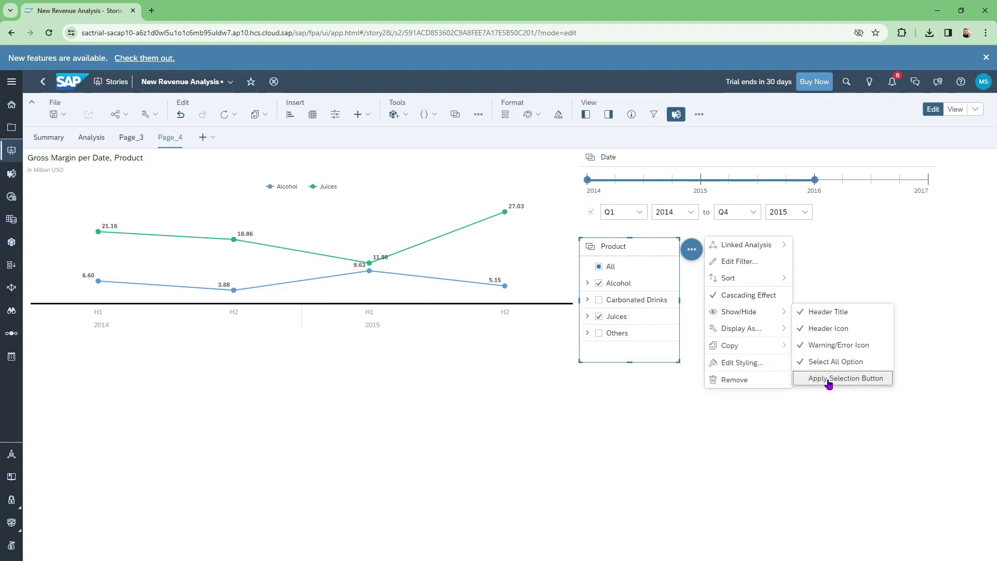
pyautogui.click(778, 433)
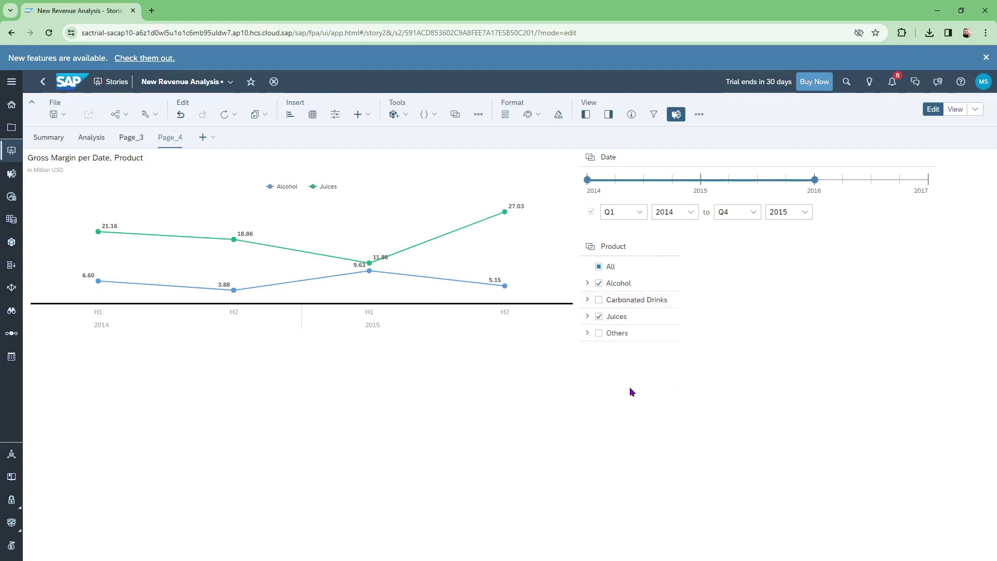
# Check then uncheck All, and check only Juices in the Product control
pyautogui.click(602, 269)
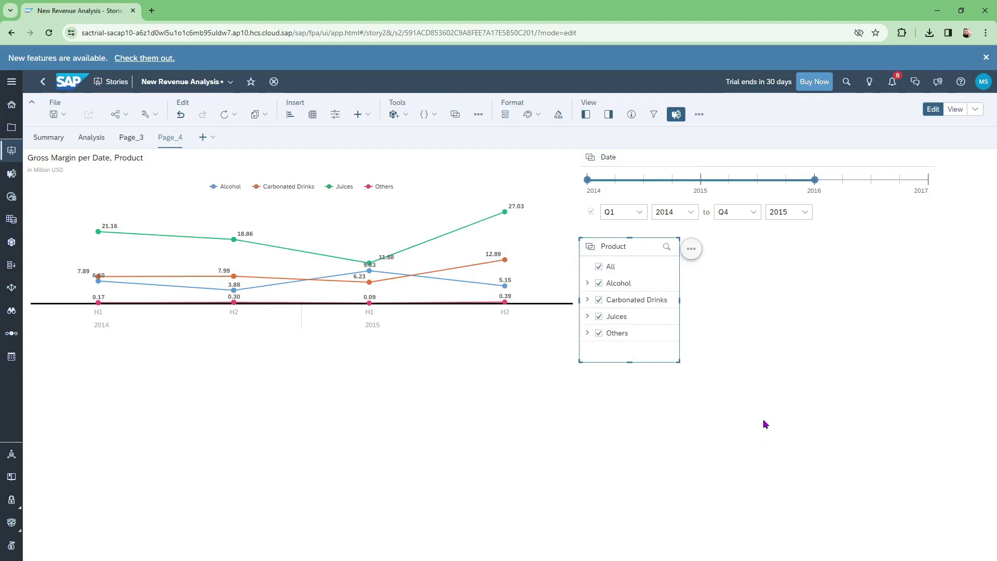
pyautogui.click(599, 268)
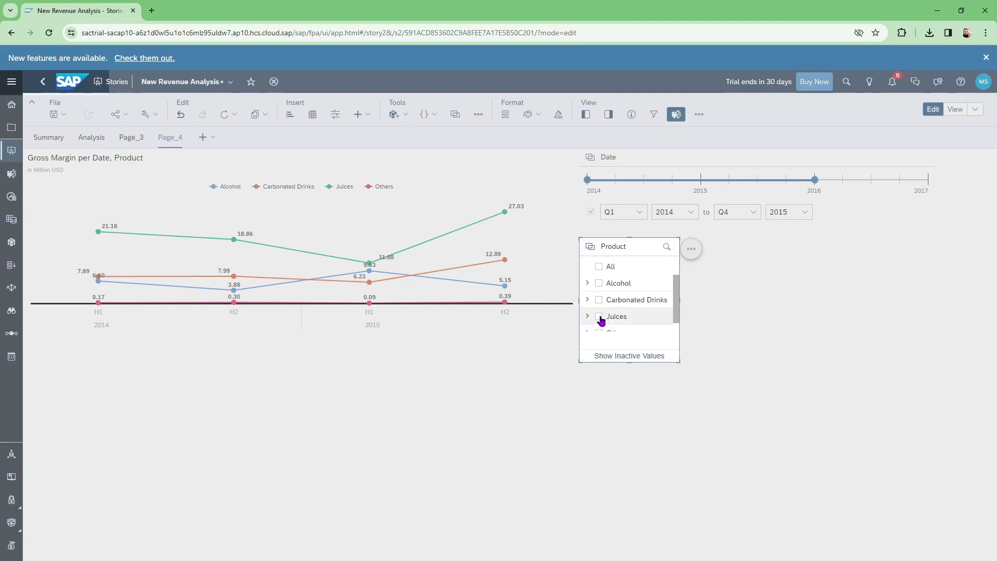
pyautogui.click(600, 317)
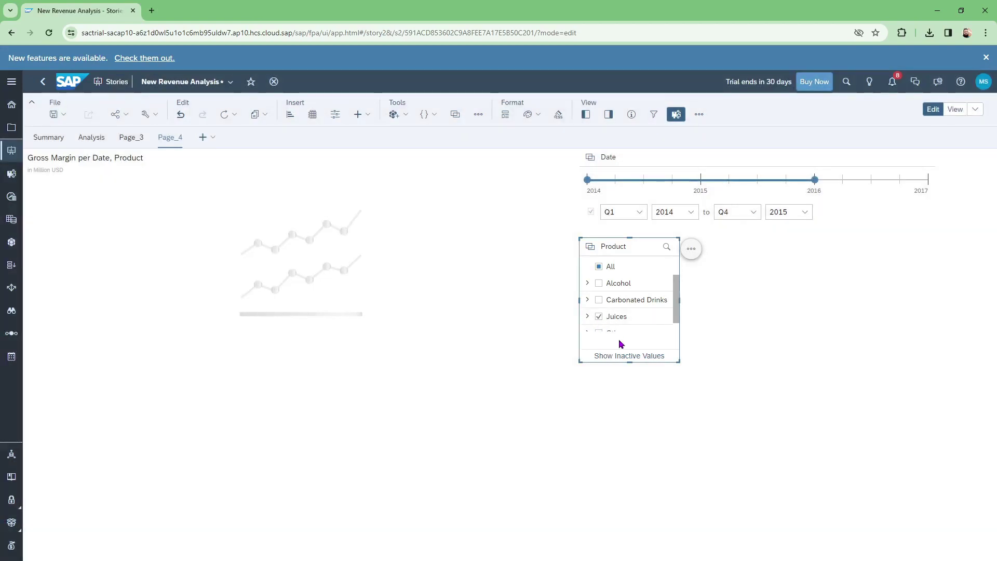